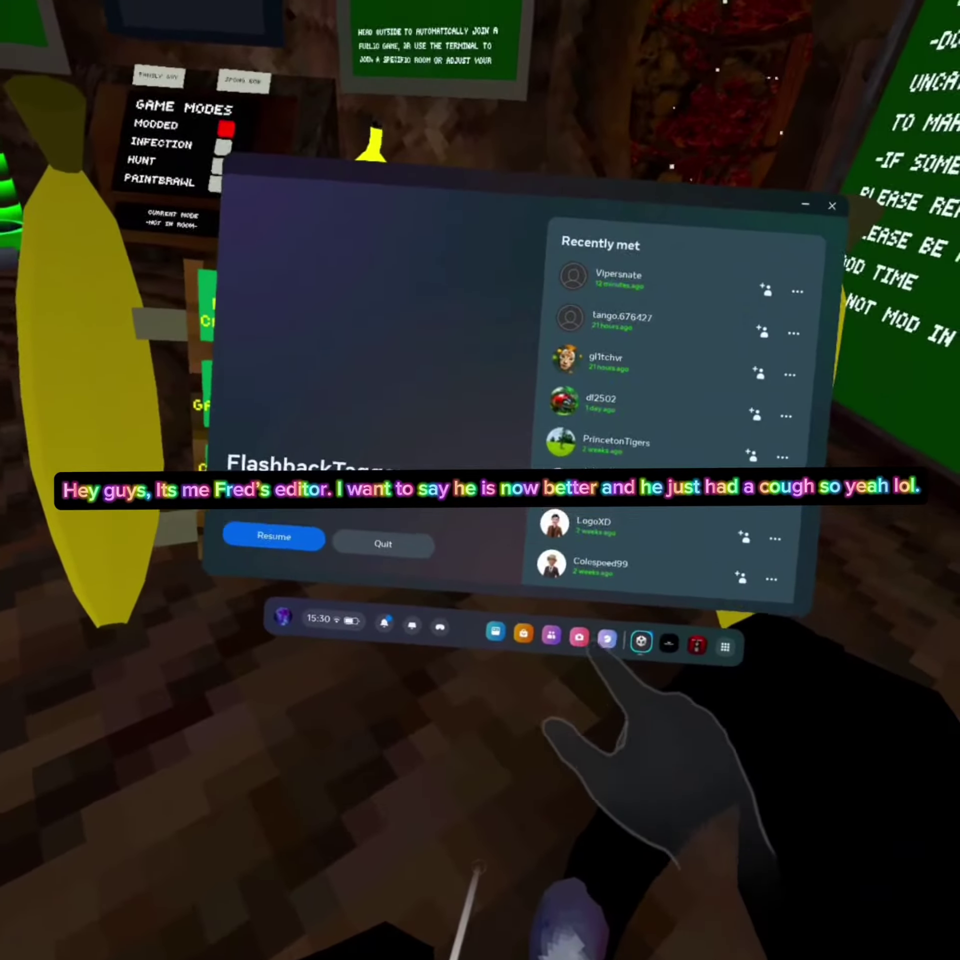
- Open the browser, go to YouTube and start searching for flashback taggers
{"action": "left_click", "coordinate": [609, 628]}
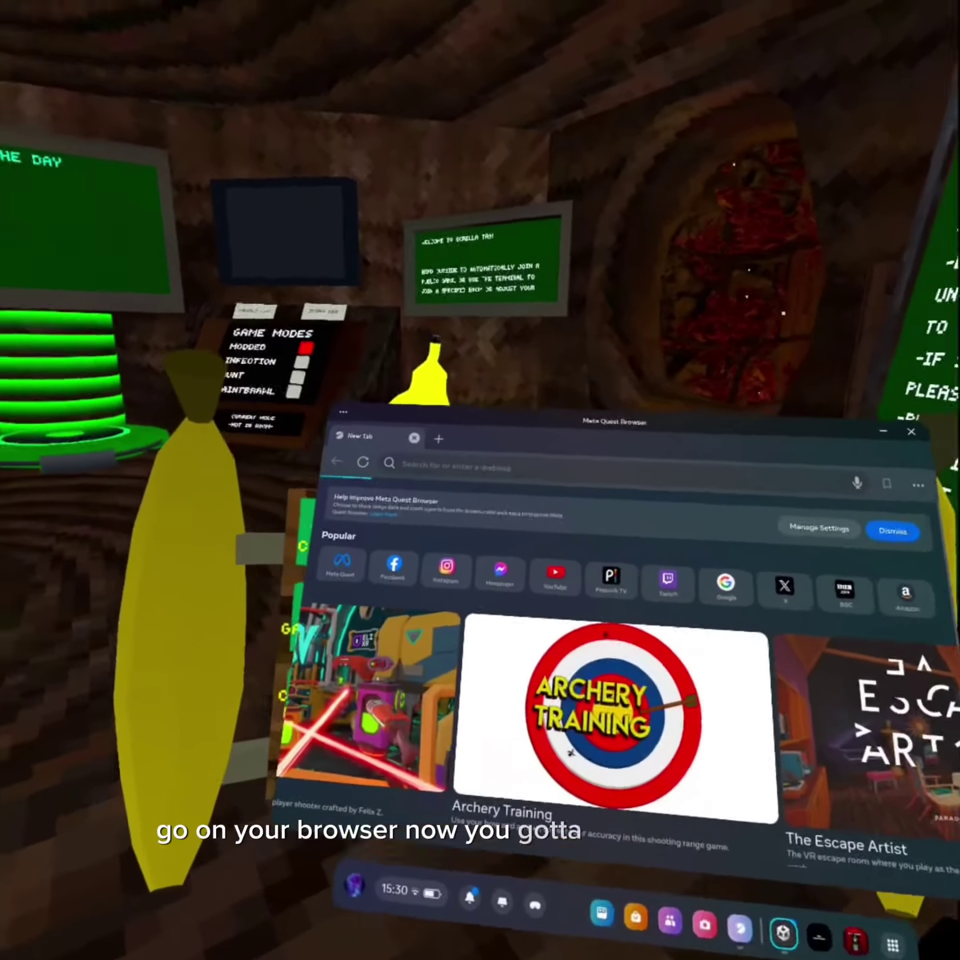
{"action": "left_click", "coordinate": [531, 547]}
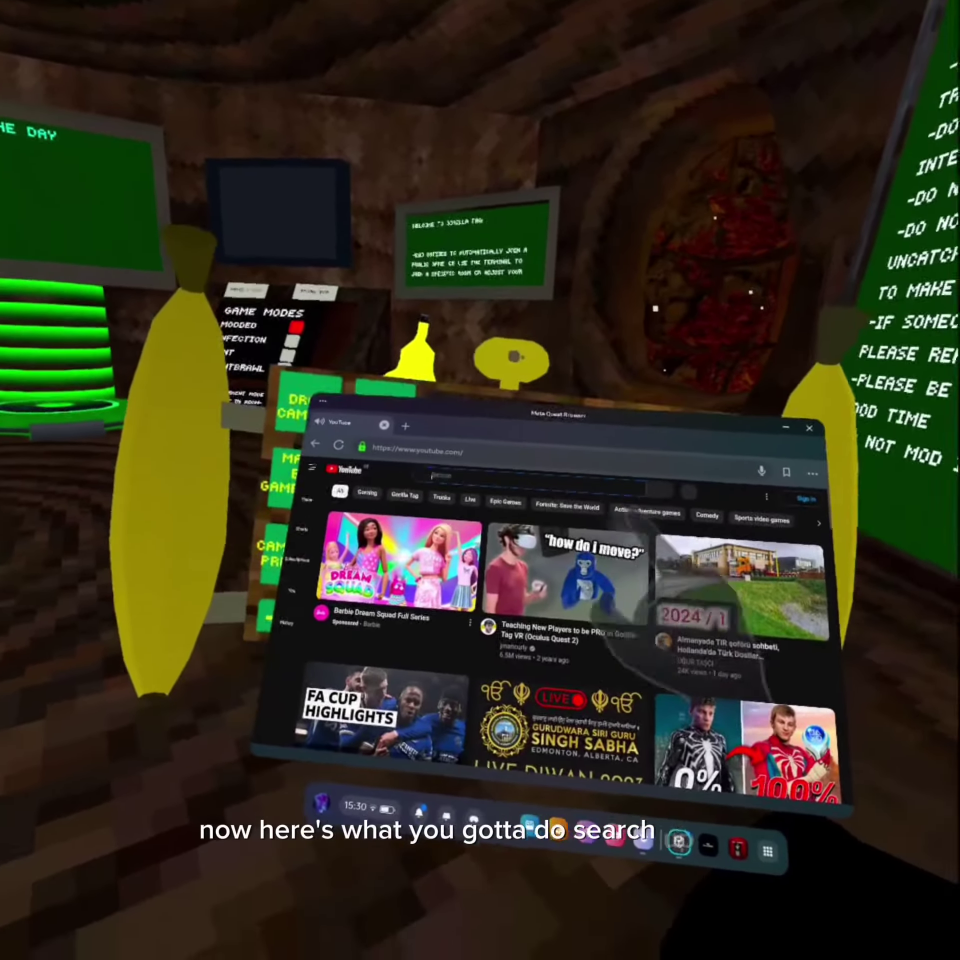
{"action": "left_click", "coordinate": [435, 478]}
{"action": "type", "text": "fla"}
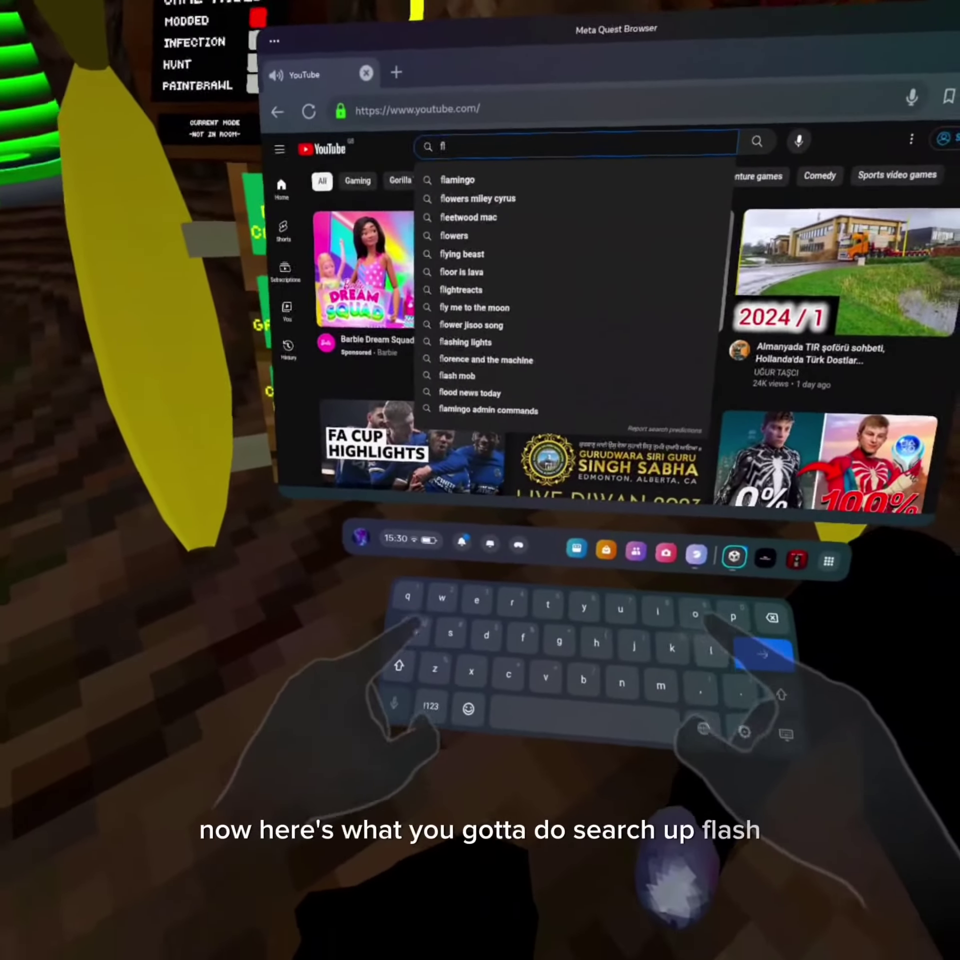
{"action": "type", "text": "shba"}
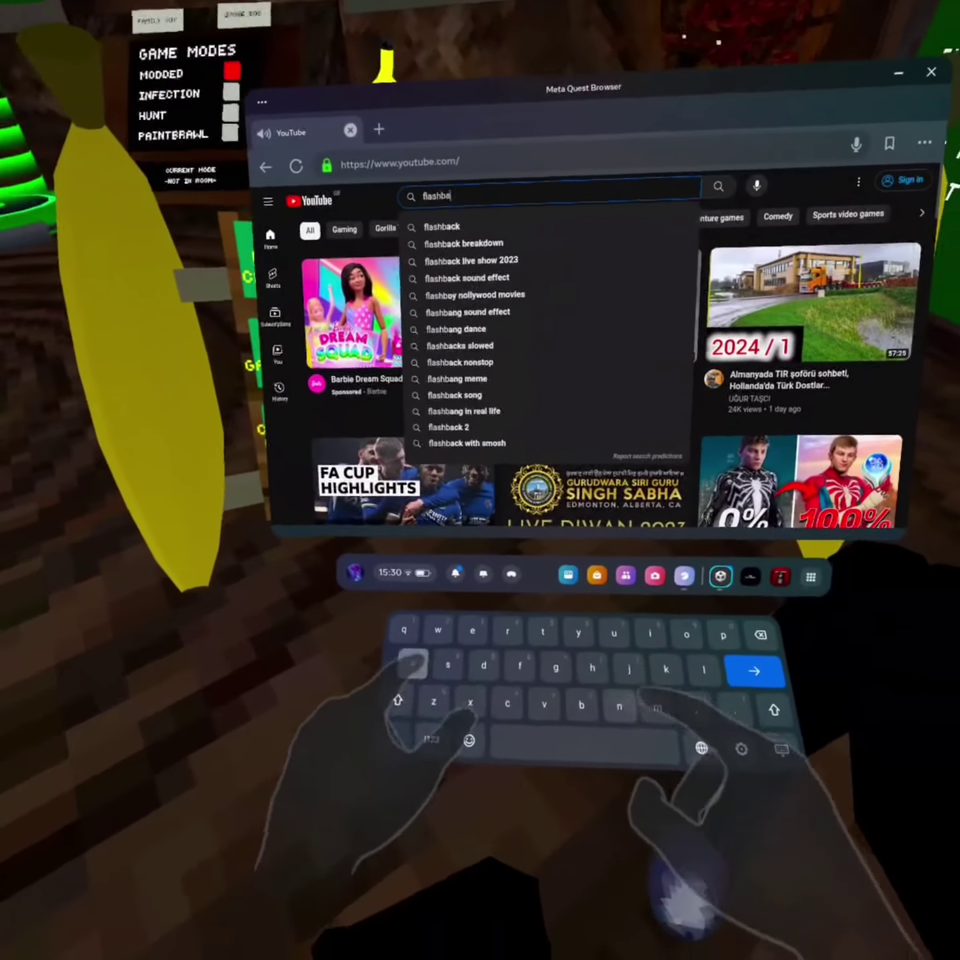
{"action": "type", "text": "ck"}
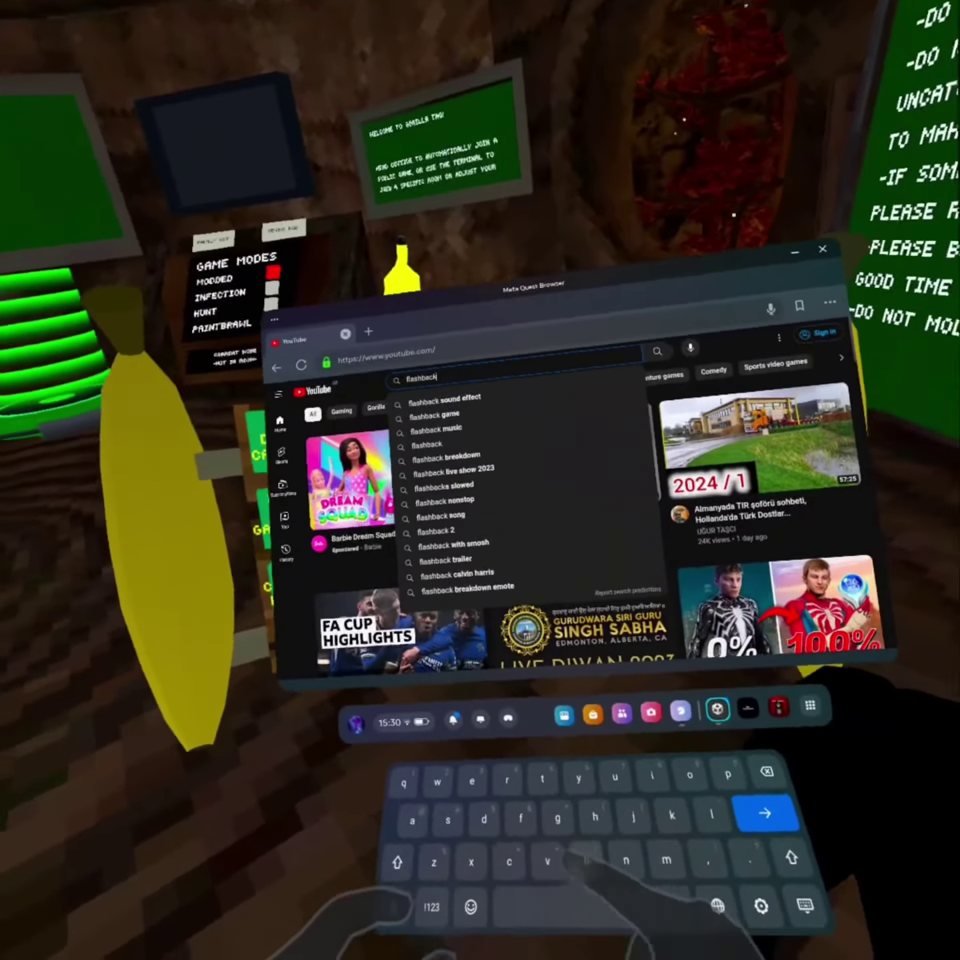
{"action": "type", "text": " ta"}
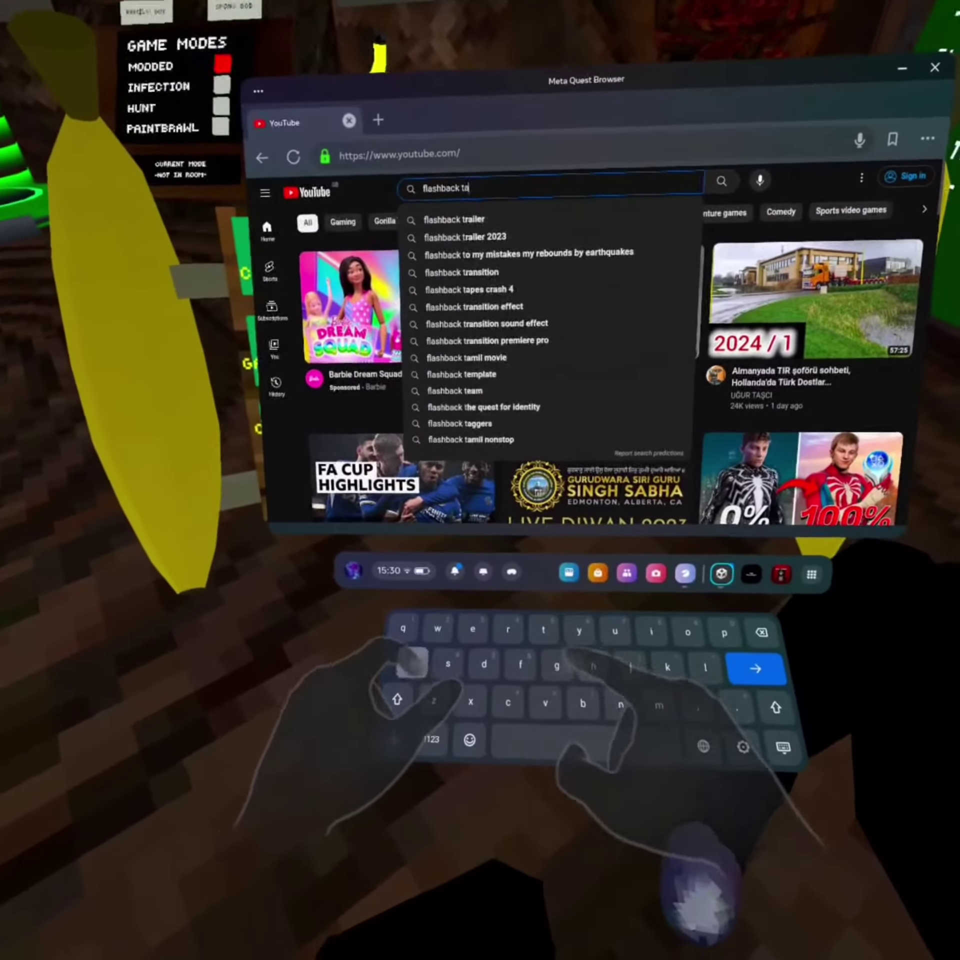
{"action": "type", "text": "ggers"}
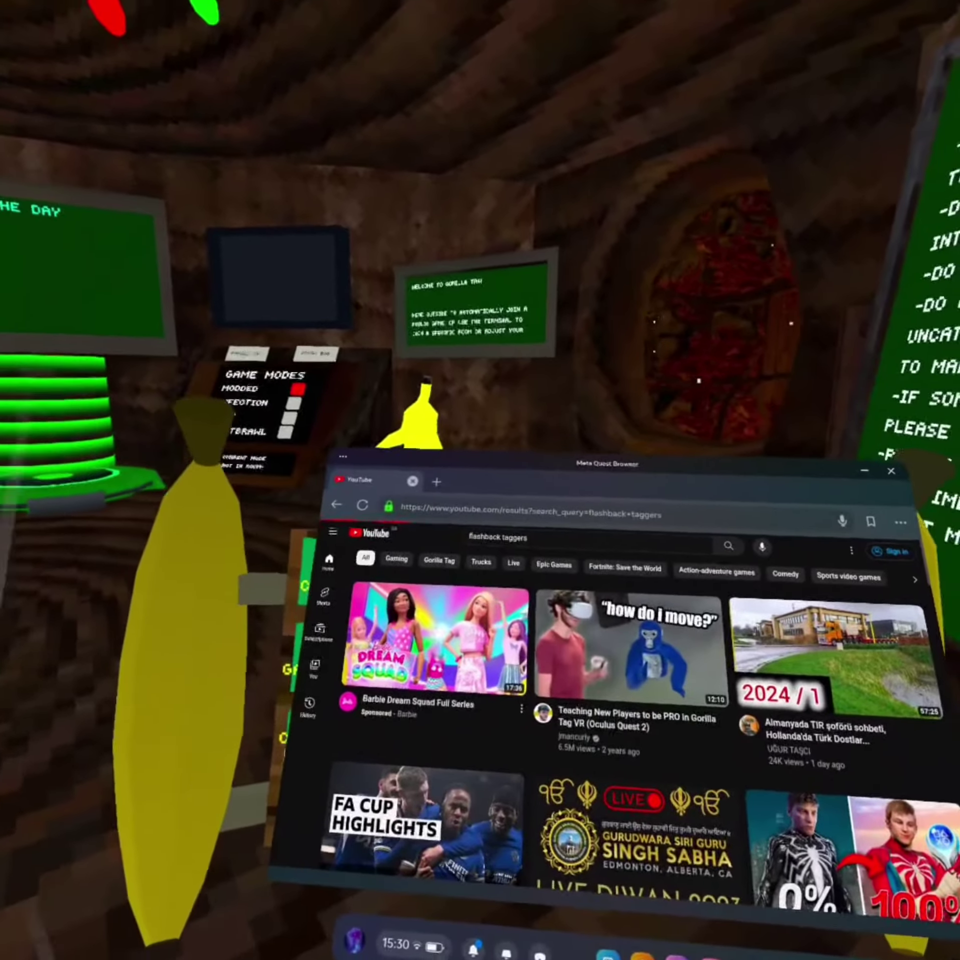
- Search for flashback taggers and pause the 'Flashback Taggers the best Gorilla tag fangame' video
{"action": "key", "text": "Return"}
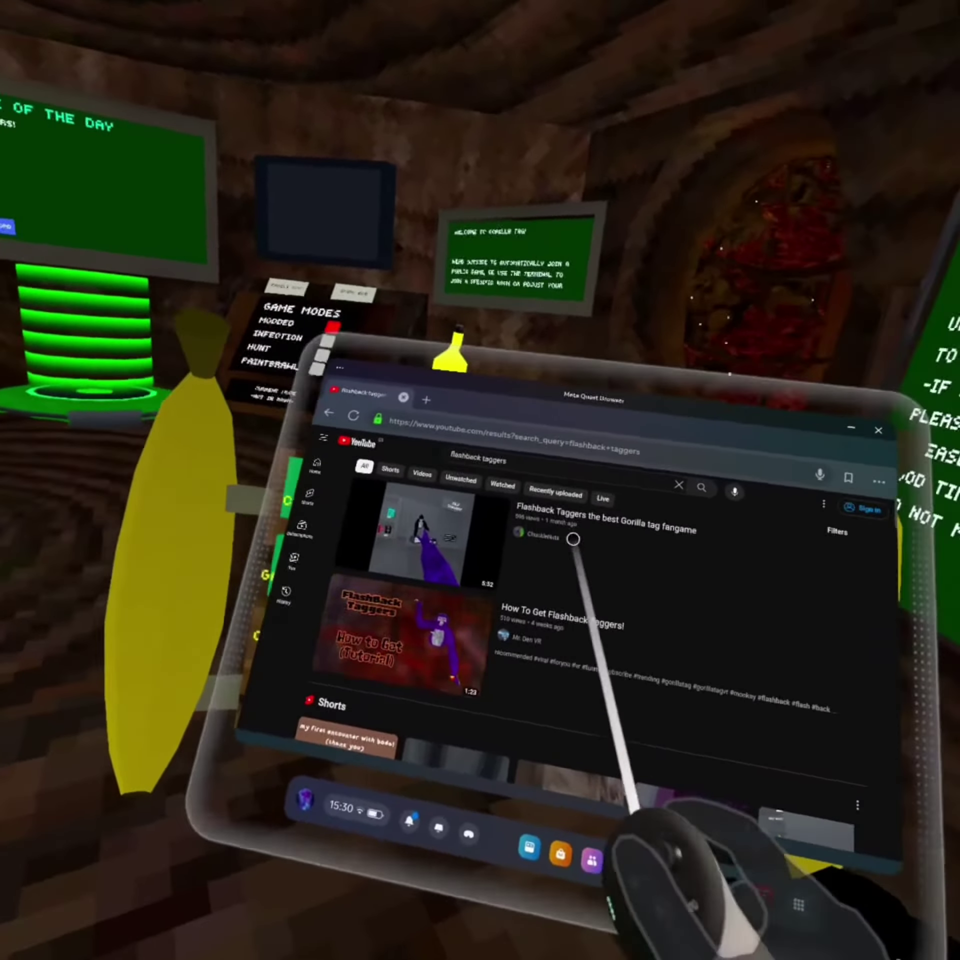
{"action": "scroll", "coordinate": [590, 622], "scroll_direction": "down", "scroll_amount": 5}
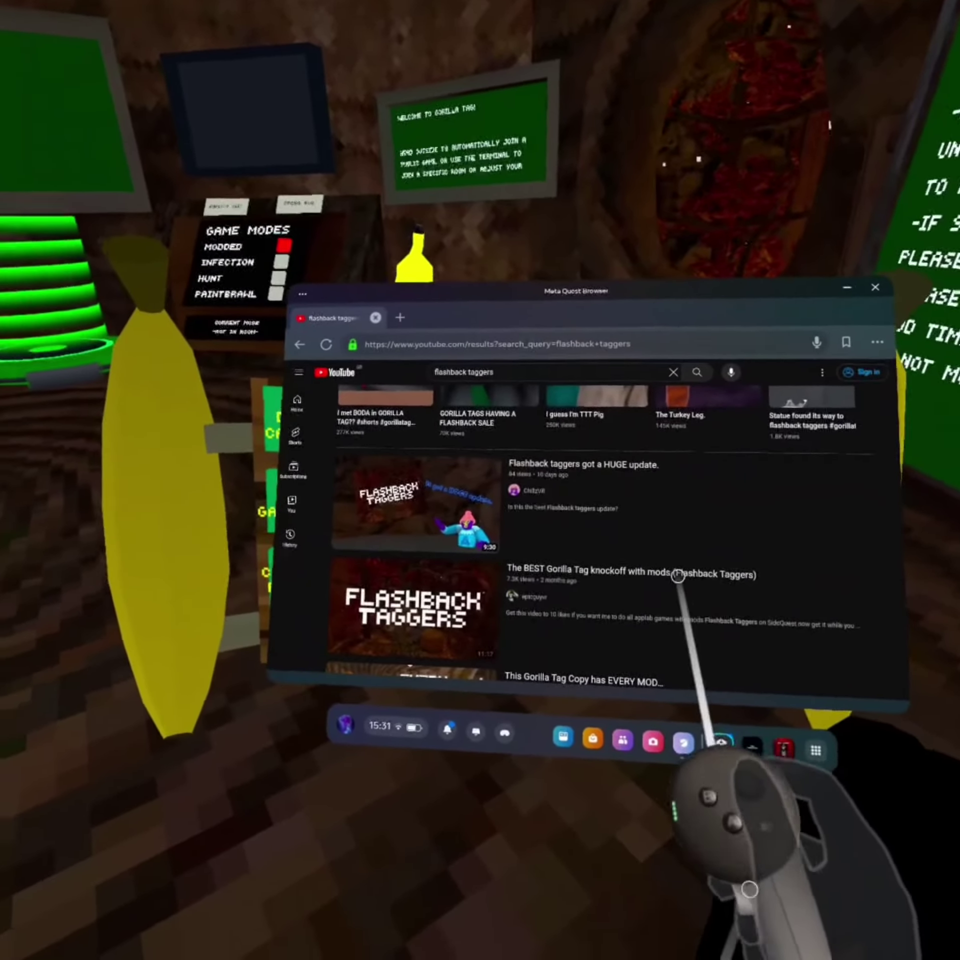
{"action": "scroll", "coordinate": [641, 606], "scroll_direction": "down", "scroll_amount": 3}
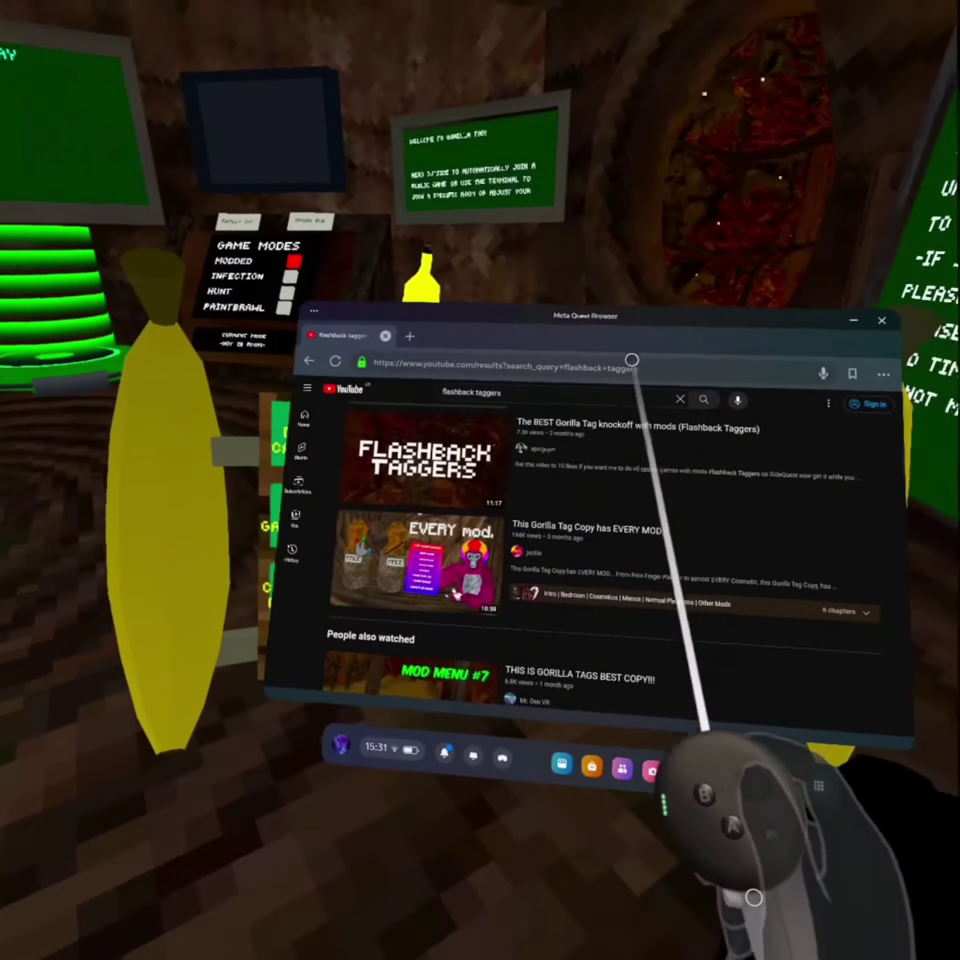
{"action": "scroll", "coordinate": [636, 596], "scroll_direction": "up", "scroll_amount": 8}
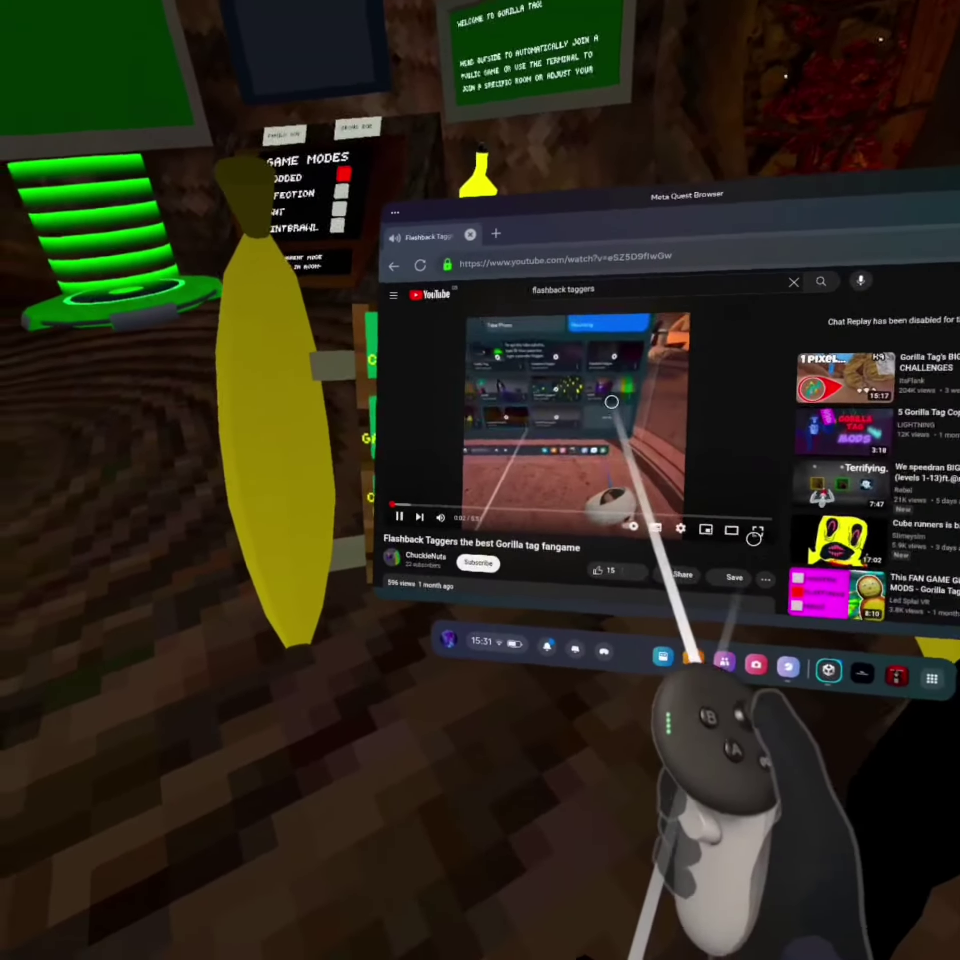
{"action": "left_click", "coordinate": [608, 401]}
{"action": "scroll", "coordinate": [593, 488], "scroll_direction": "down", "scroll_amount": 3}
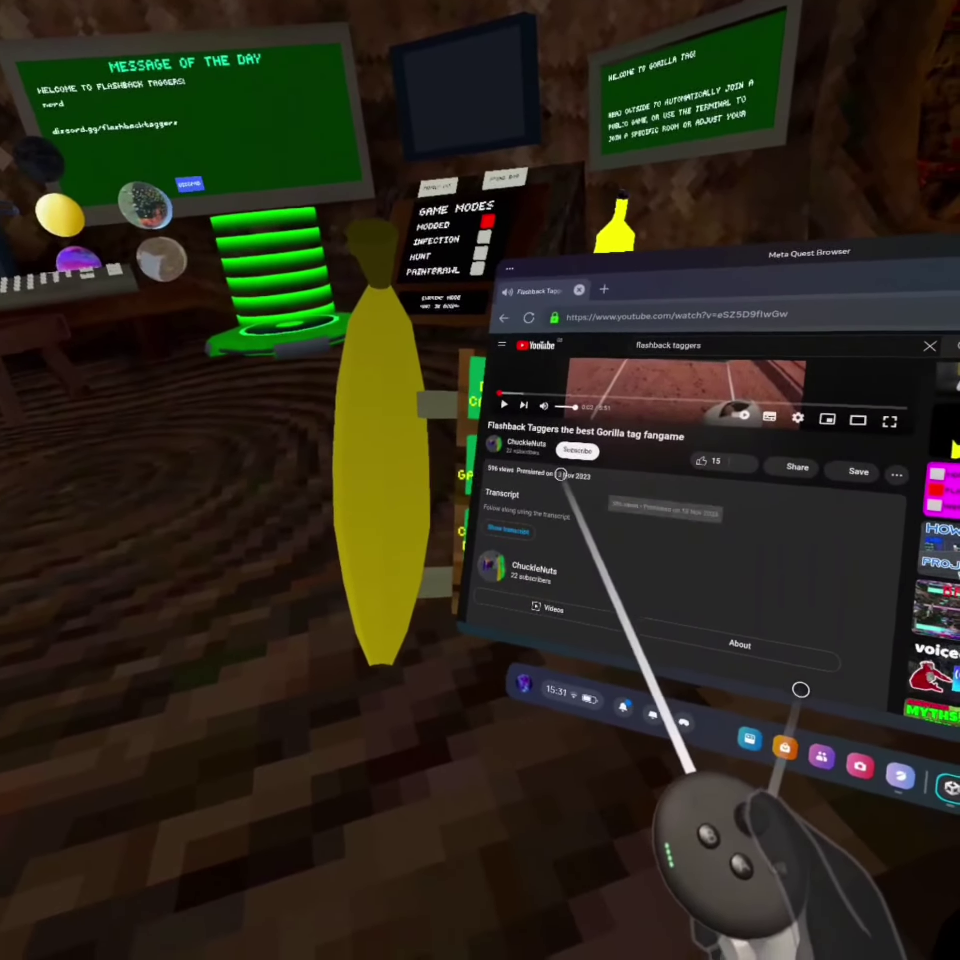
{"action": "scroll", "coordinate": [550, 491], "scroll_direction": "down", "scroll_amount": 3}
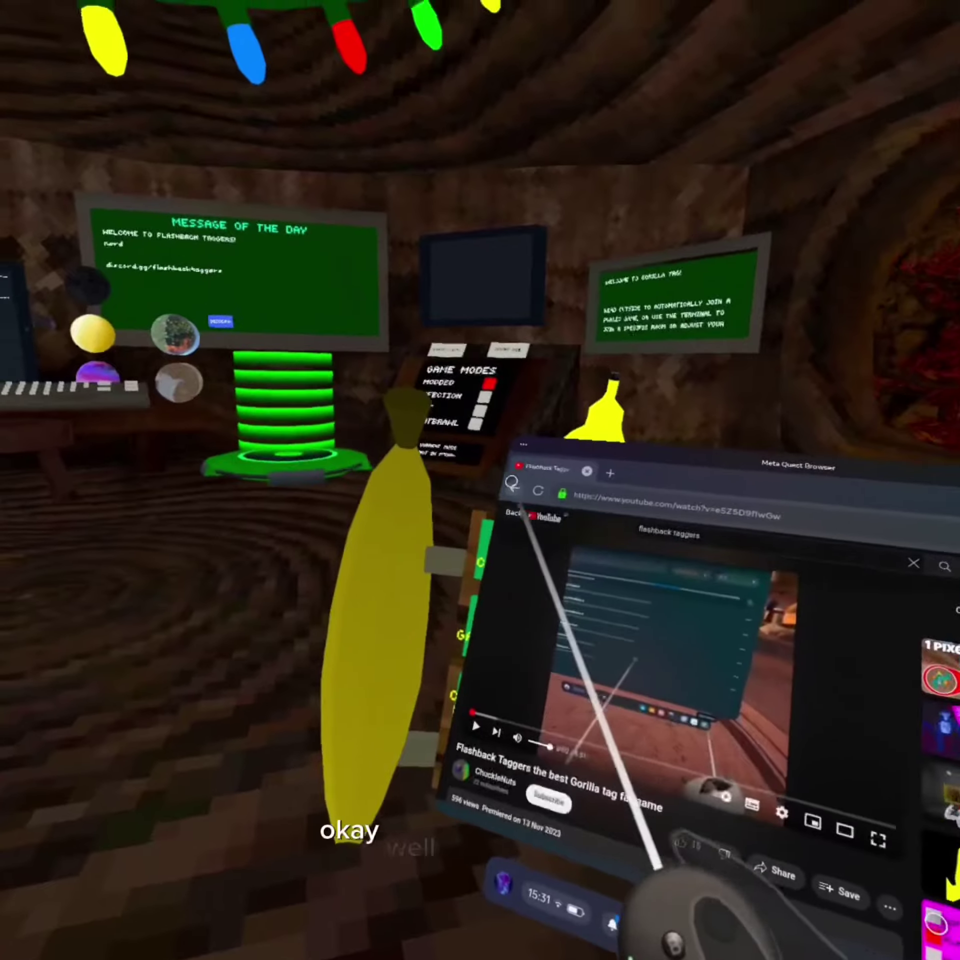
- Rerun the flashback taggers search and pause 'The BEST Gorilla Tag knockoff with mods' video
{"action": "left_click", "coordinate": [518, 360]}
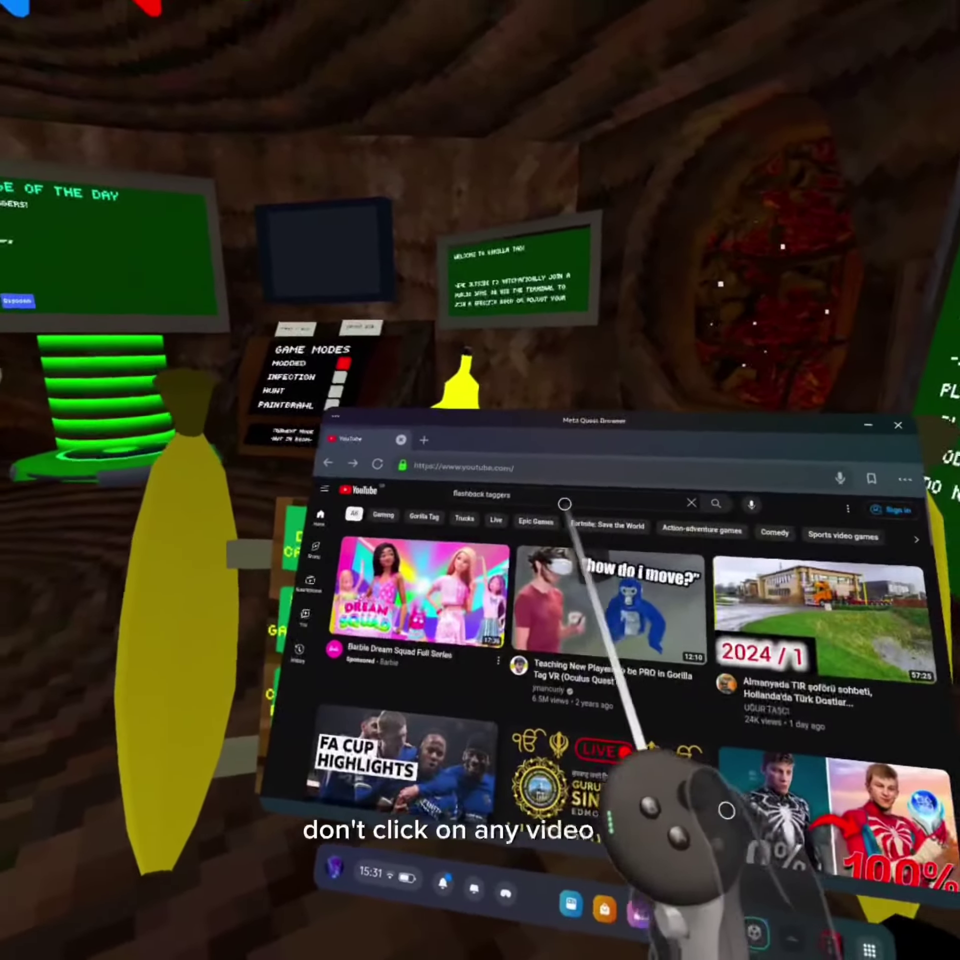
{"action": "left_click", "coordinate": [623, 482]}
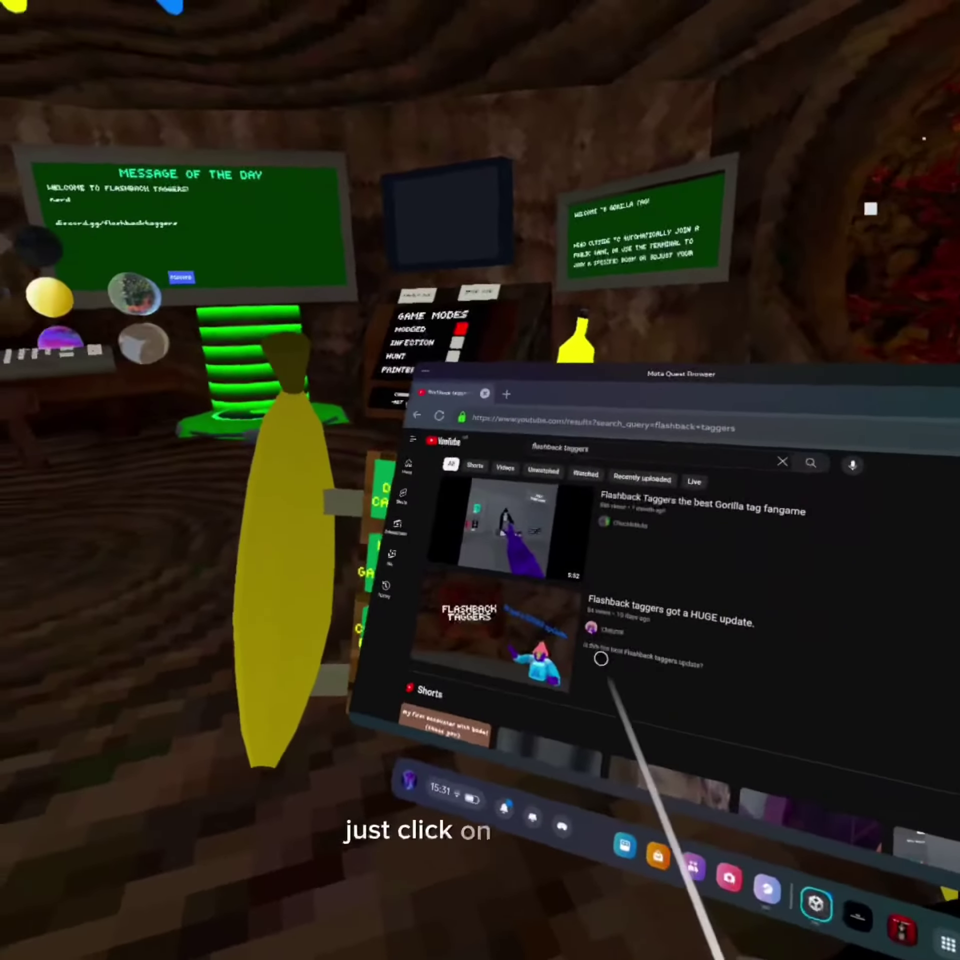
{"action": "scroll", "coordinate": [562, 525], "scroll_direction": "down", "scroll_amount": 5}
{"action": "mouse_move", "coordinate": [448, 521]}
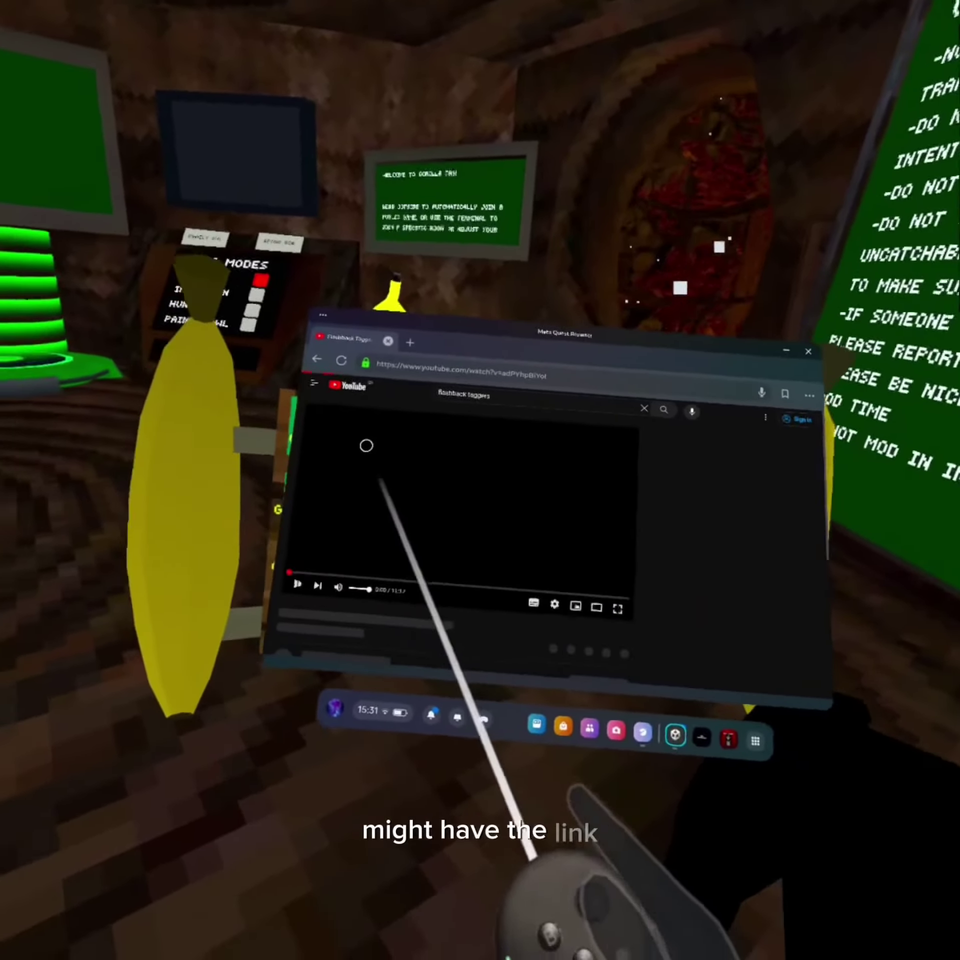
{"action": "left_click", "coordinate": [424, 480]}
{"action": "left_click", "coordinate": [484, 423]}
{"action": "scroll", "coordinate": [612, 465], "scroll_direction": "down", "scroll_amount": 5}
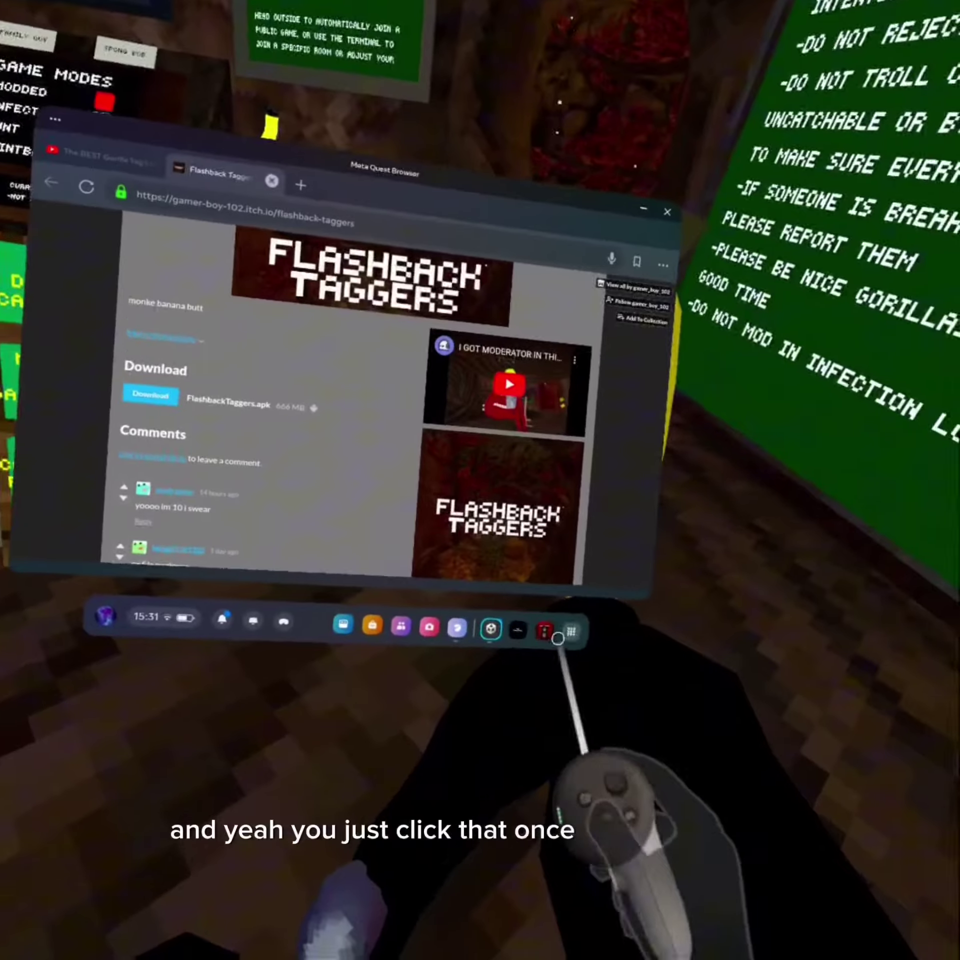
- Filter the Library to All apps and launch Mobile VR Station, quitting the running game
{"action": "left_click", "coordinate": [570, 632]}
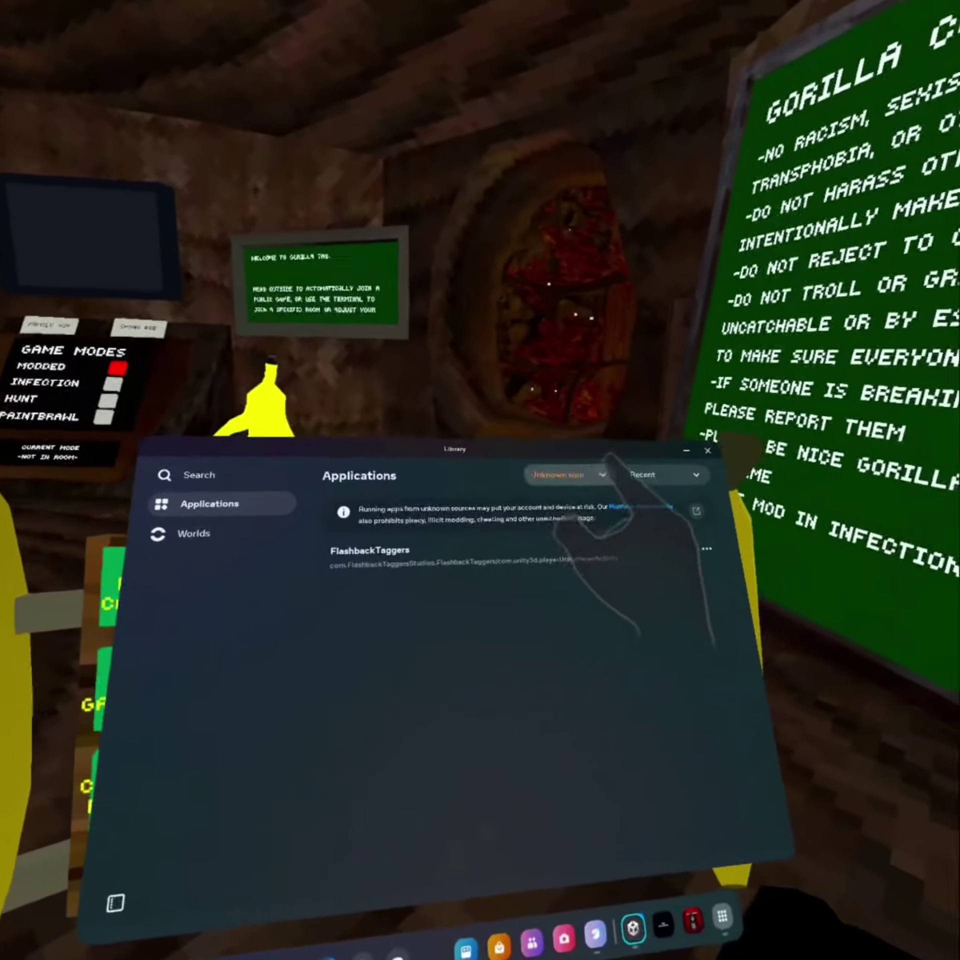
{"action": "left_click", "coordinate": [630, 396]}
{"action": "left_click", "coordinate": [570, 481]}
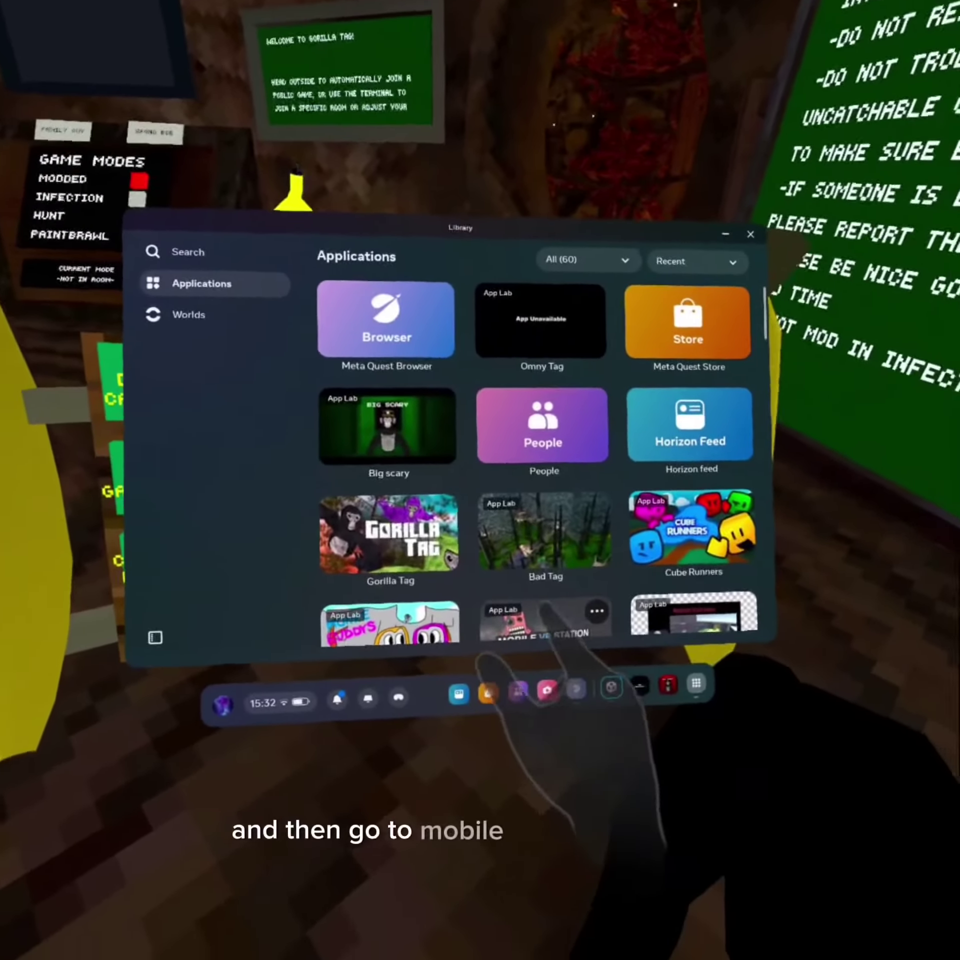
{"action": "left_click", "coordinate": [626, 724]}
{"action": "left_click", "coordinate": [456, 477]}
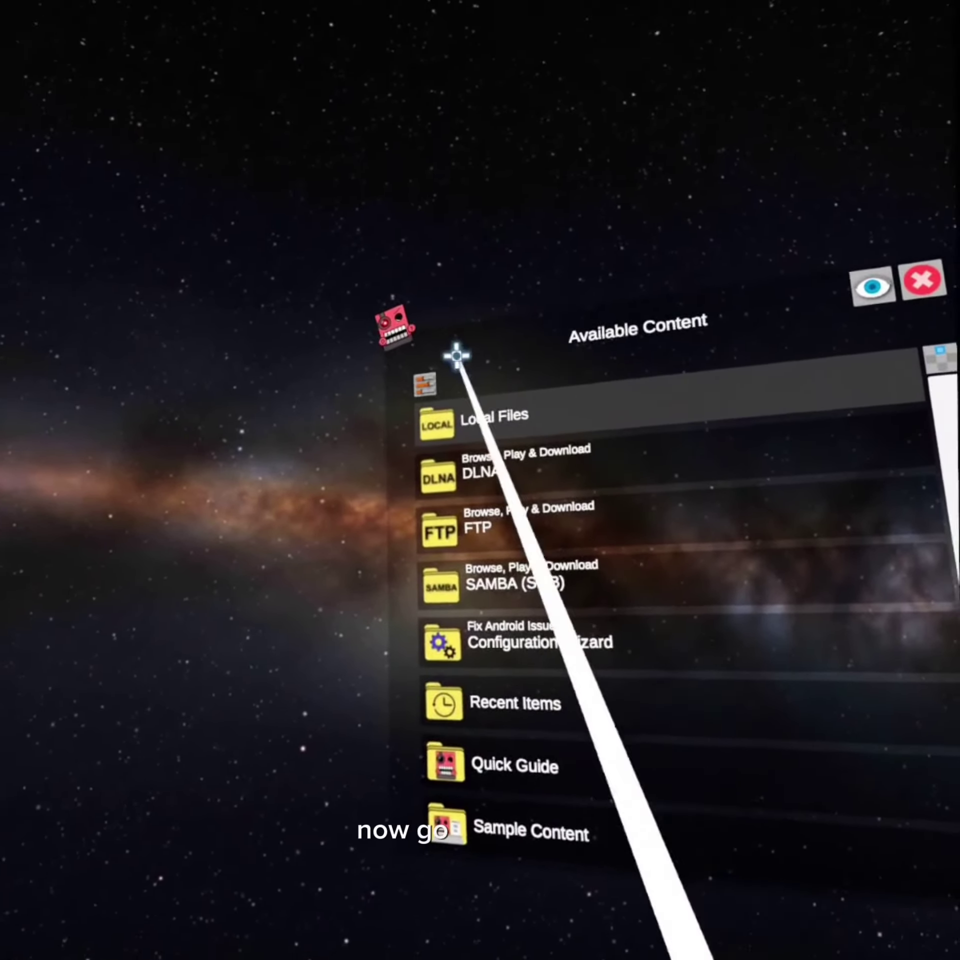
- Browse Local Files > All Folders > Android > data and open Scoped Storage Actions
{"action": "left_click", "coordinate": [491, 422]}
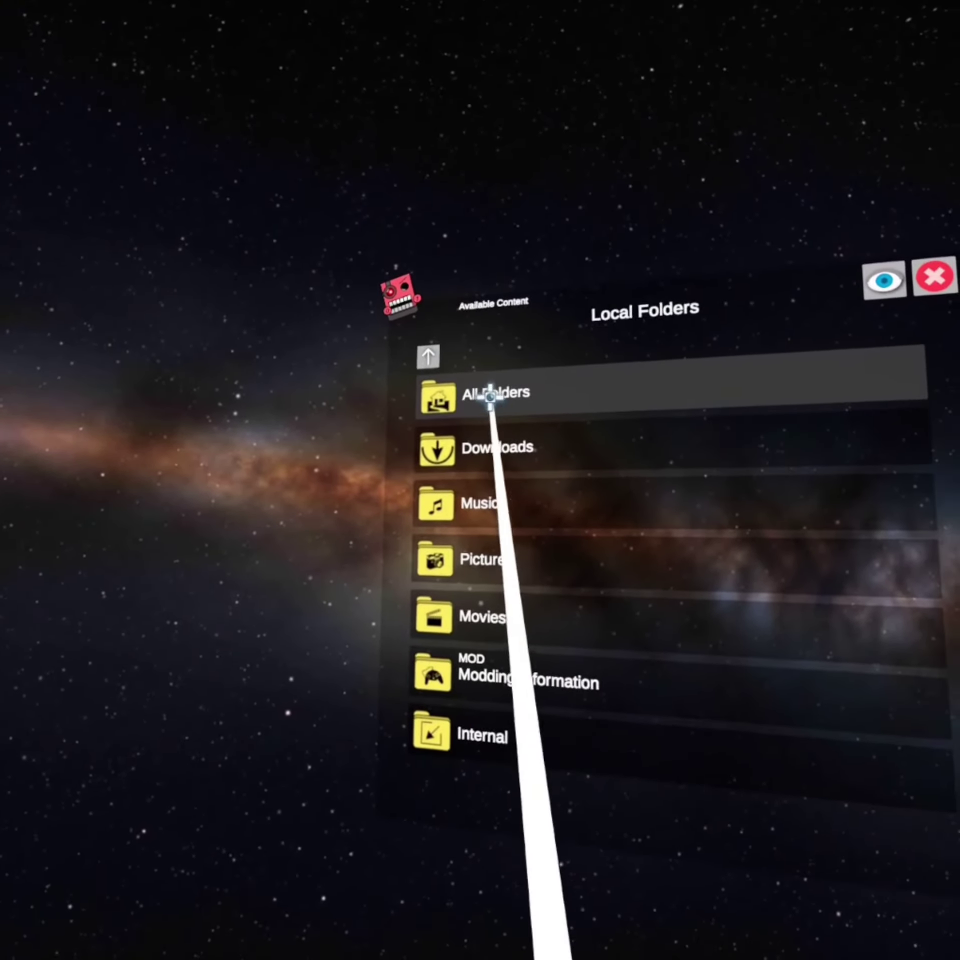
{"action": "left_click", "coordinate": [498, 392]}
{"action": "left_click", "coordinate": [457, 375]}
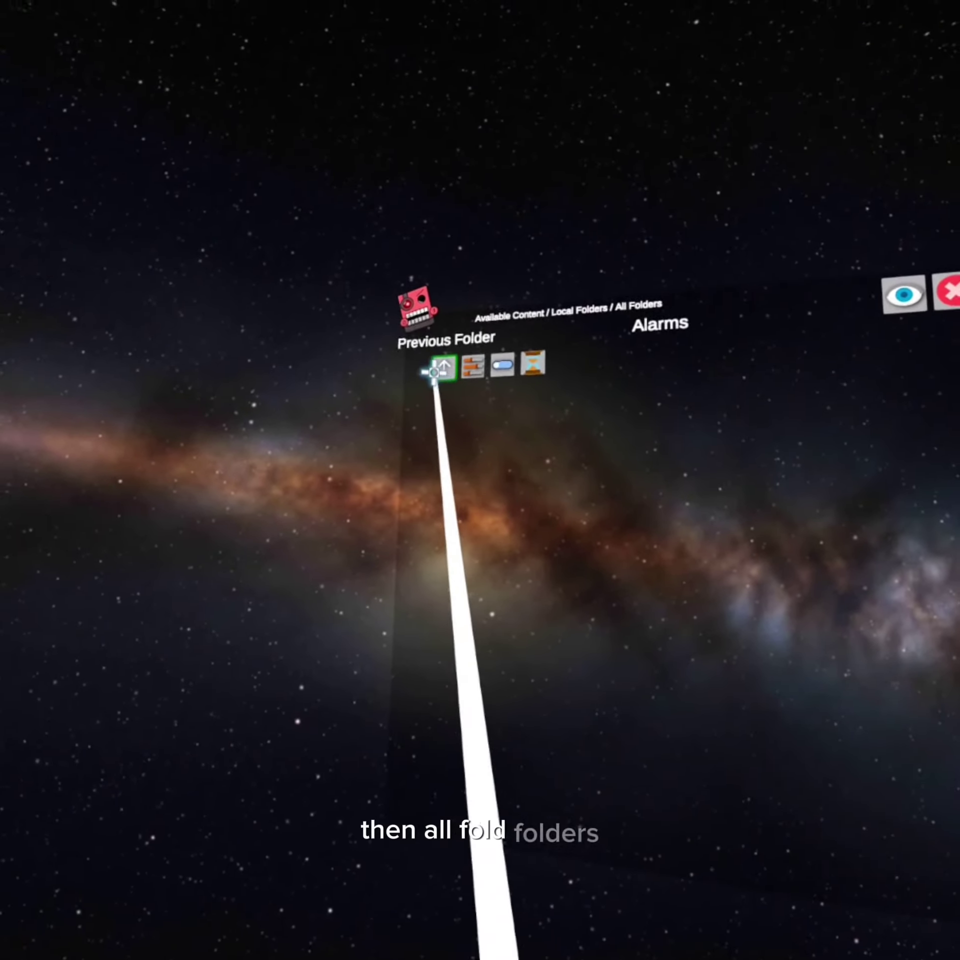
{"action": "left_click", "coordinate": [438, 370]}
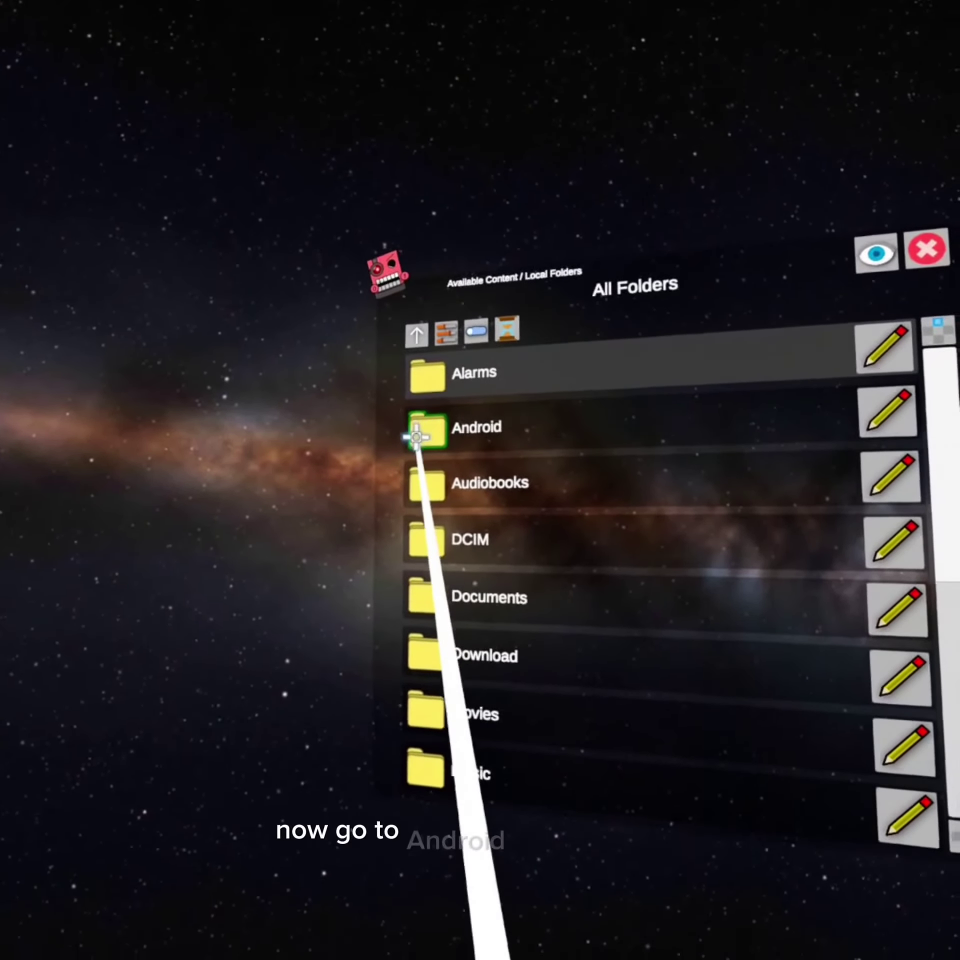
{"action": "left_click", "coordinate": [465, 443]}
{"action": "left_click", "coordinate": [416, 366]}
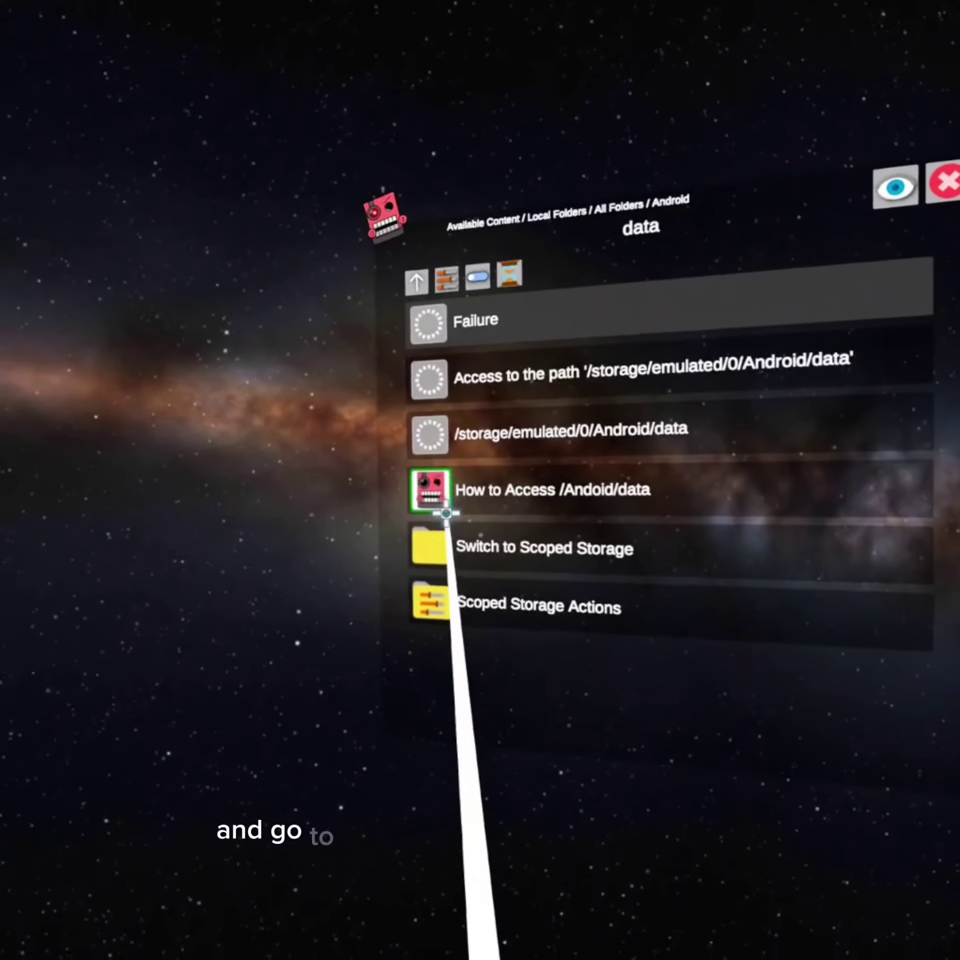
{"action": "left_click", "coordinate": [436, 590]}
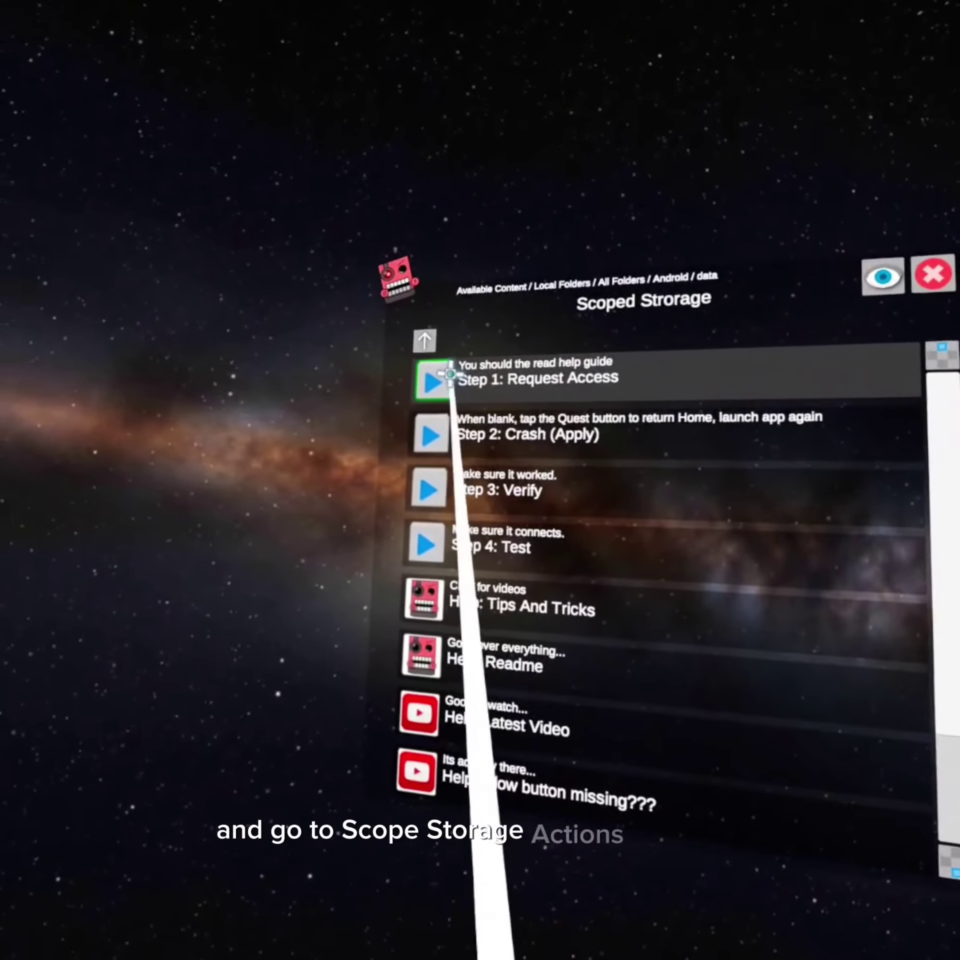
- Request Android/data access, browse up to root storage, close the picker, and open the camera app
{"action": "left_click", "coordinate": [416, 402]}
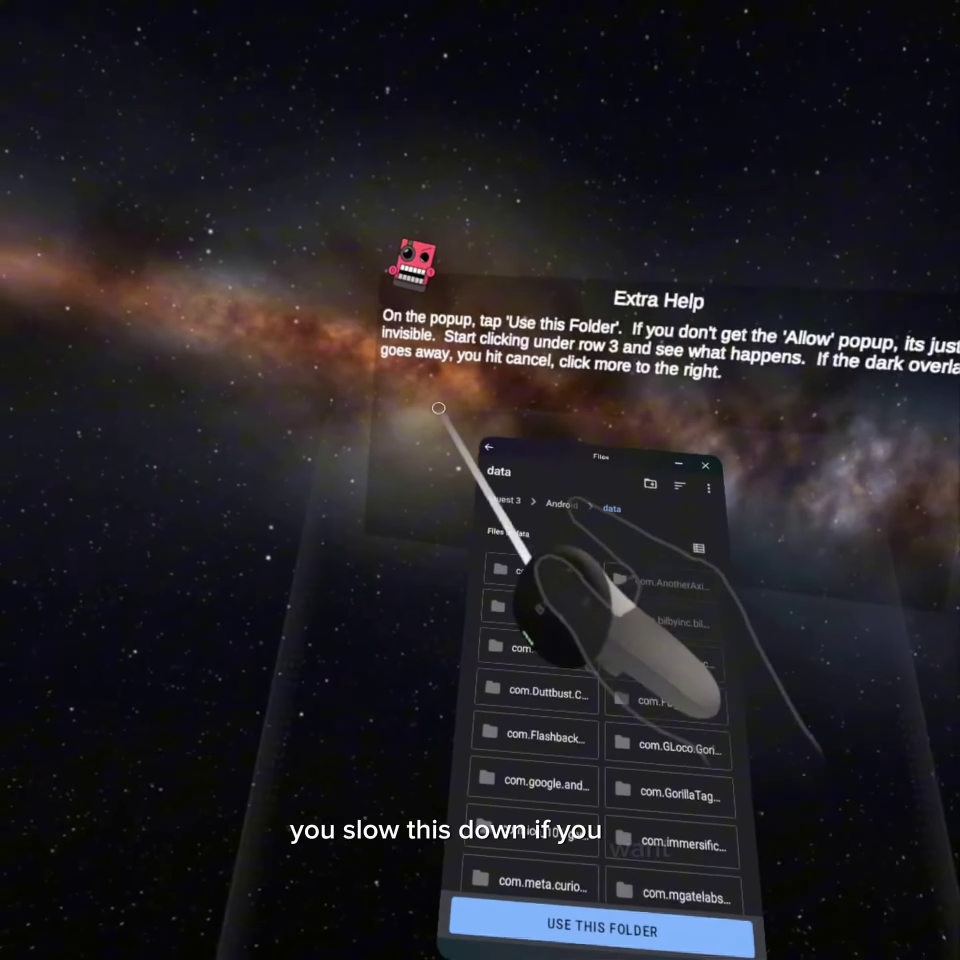
{"action": "left_click", "coordinate": [429, 409]}
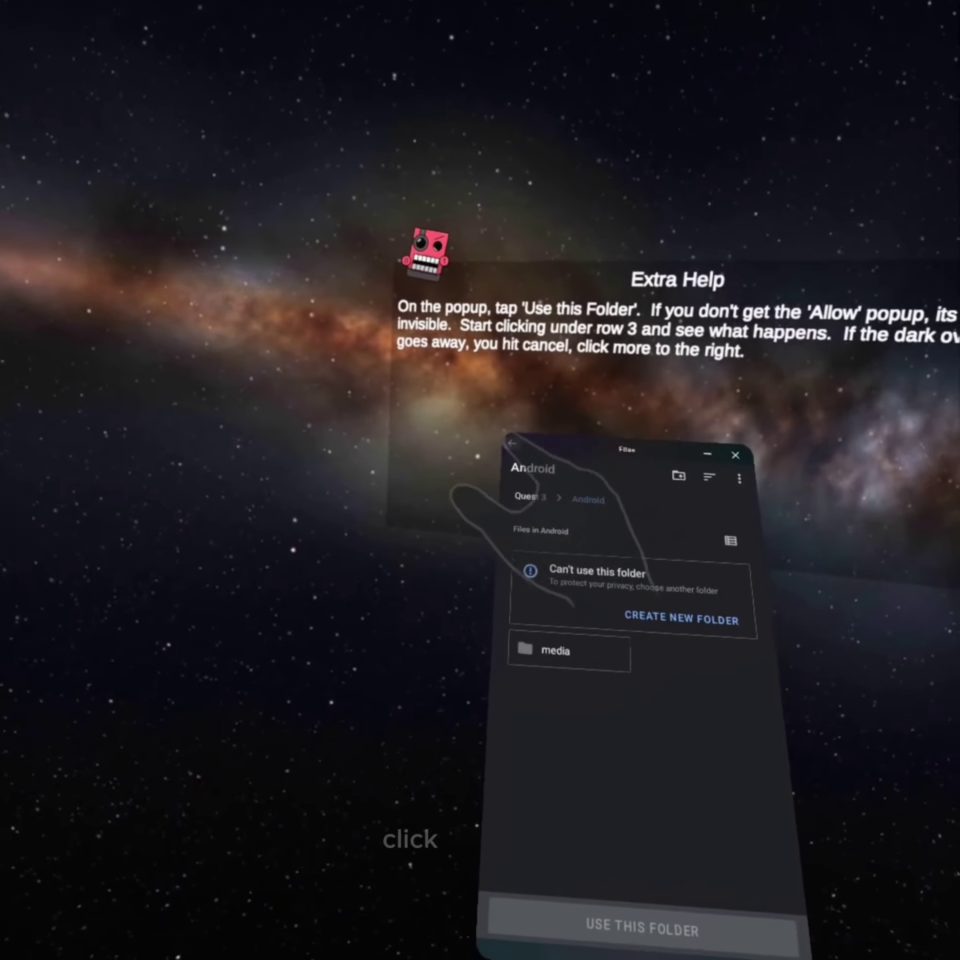
{"action": "left_click", "coordinate": [511, 448]}
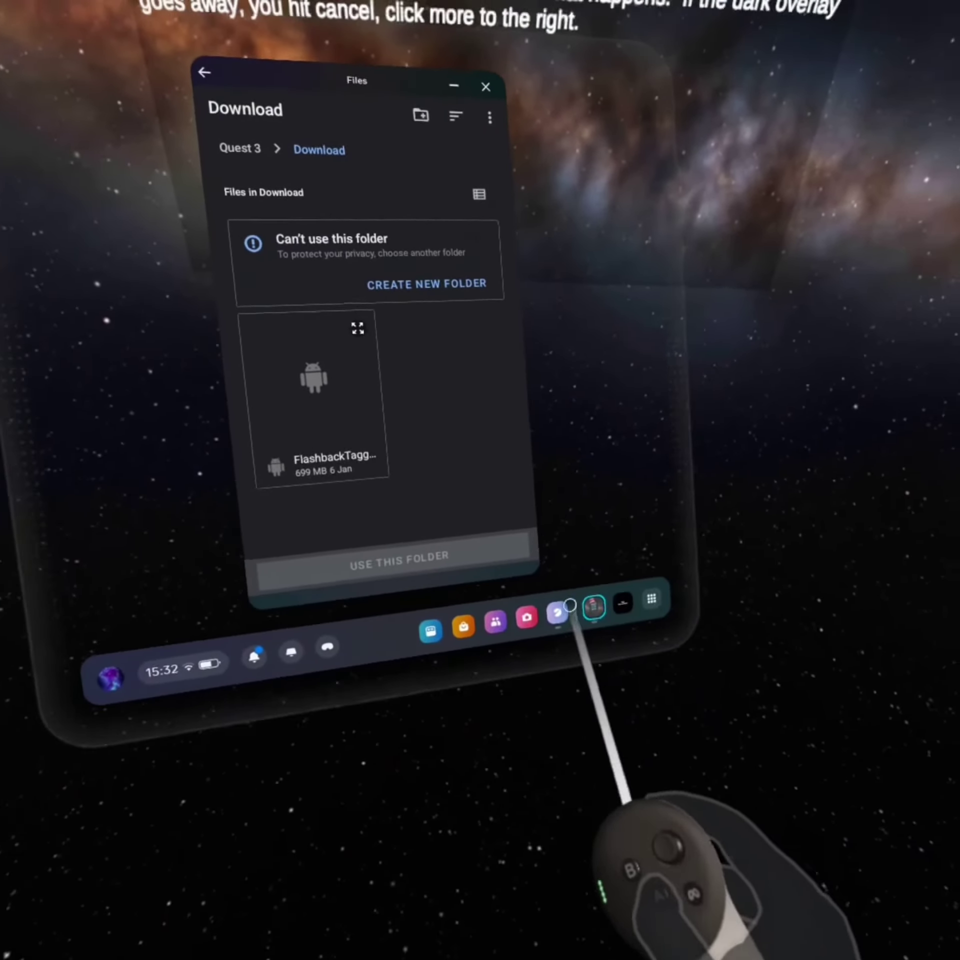
{"action": "left_click", "coordinate": [589, 602]}
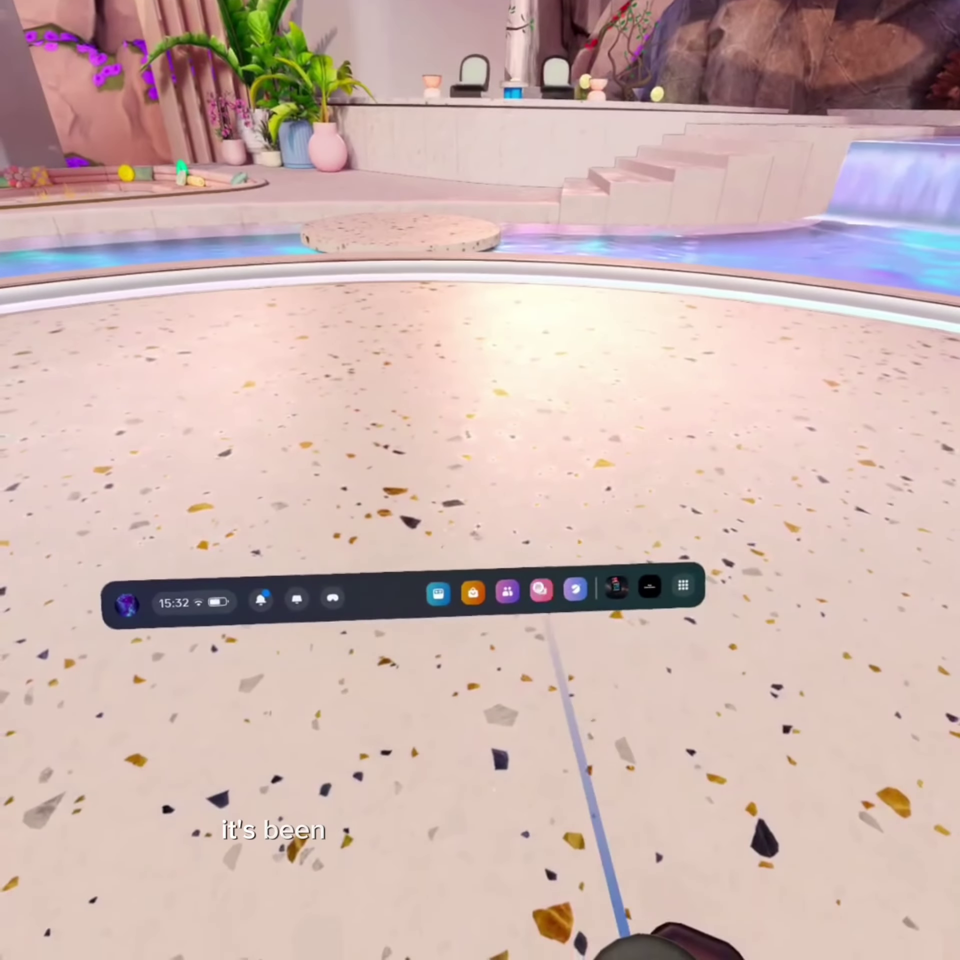
{"action": "left_click", "coordinate": [537, 635]}
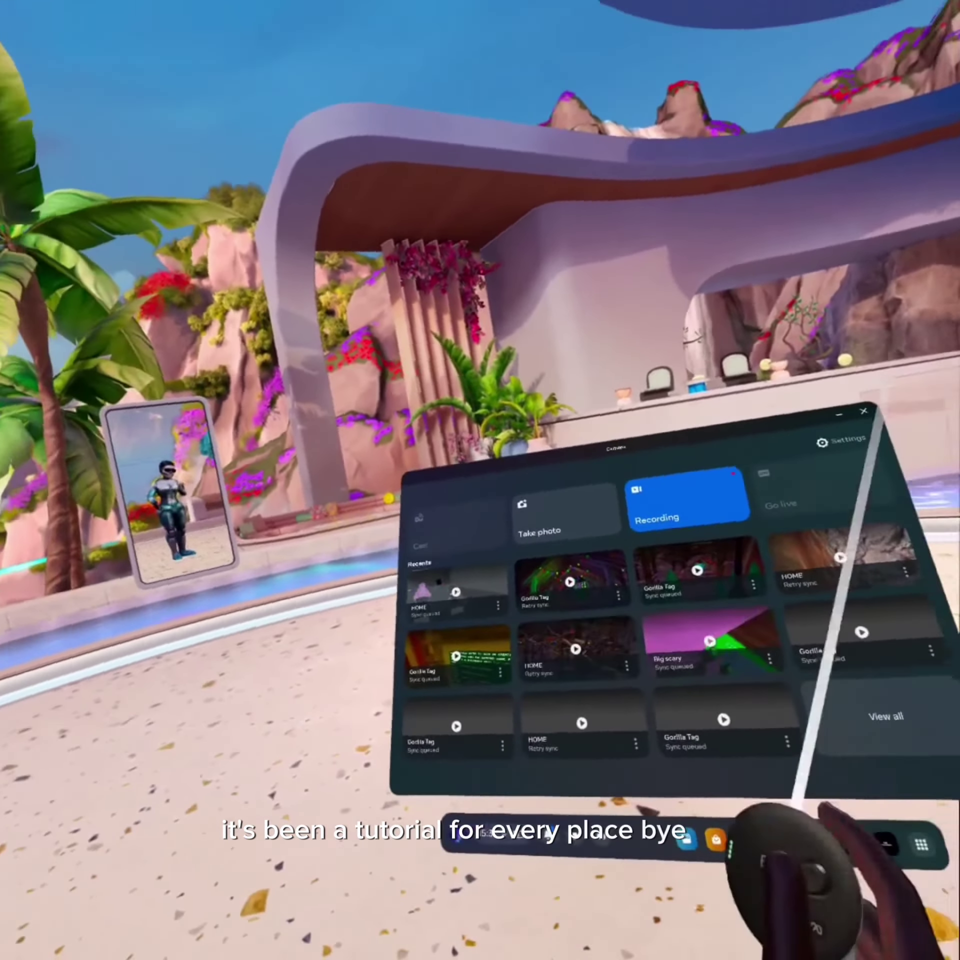